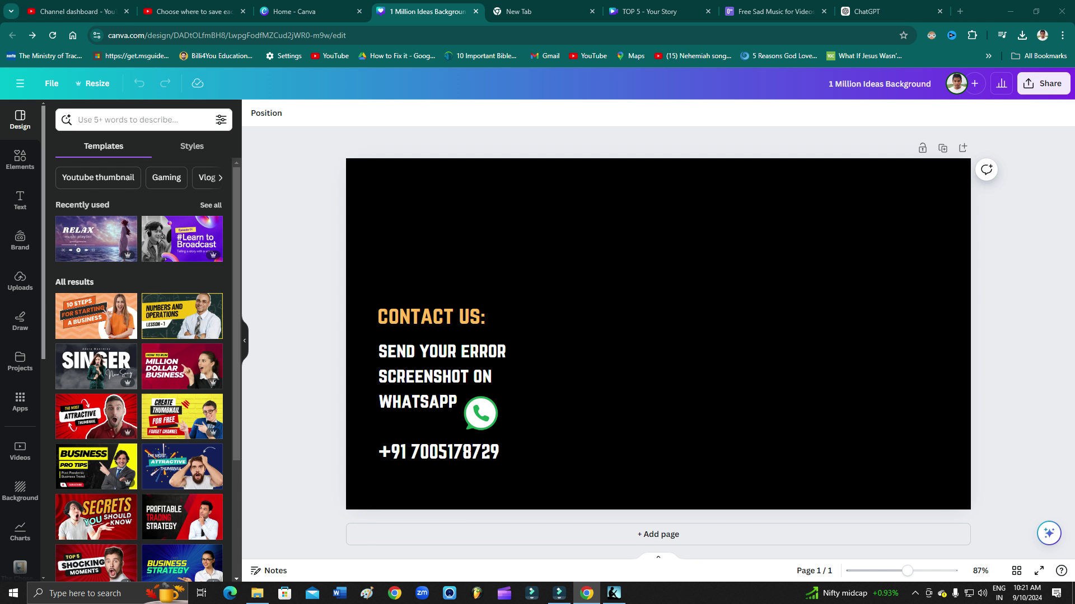
key("super")
key("super")
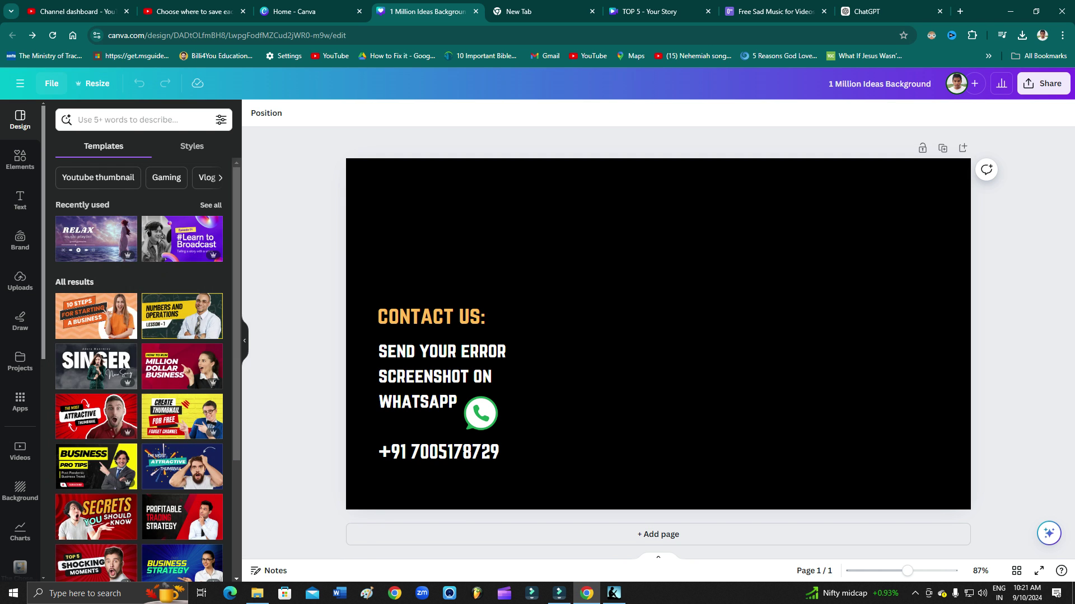
left_click(51, 83)
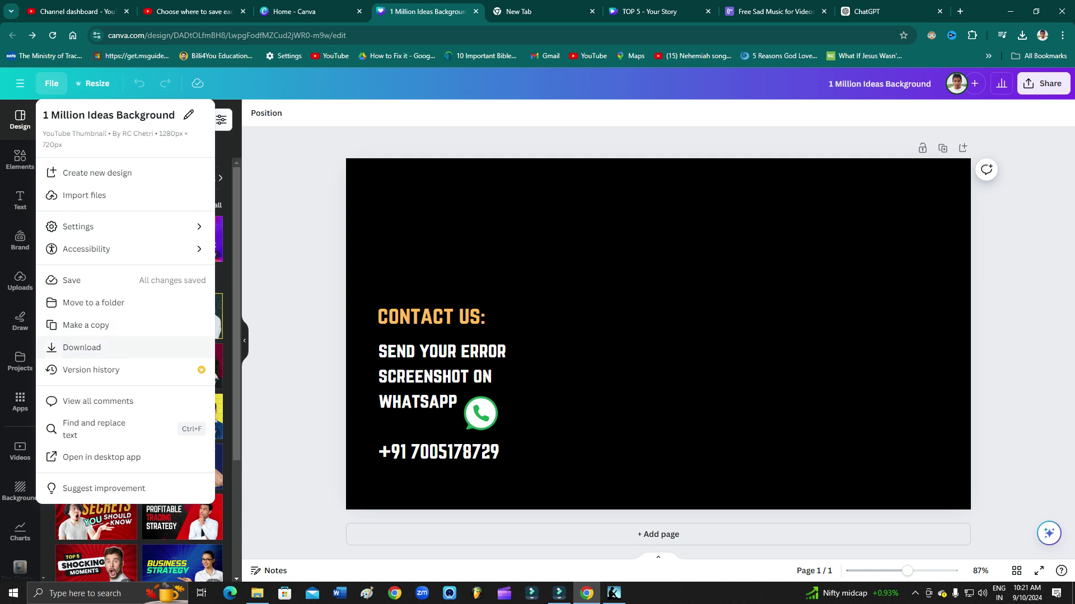
mouse_move(112, 226)
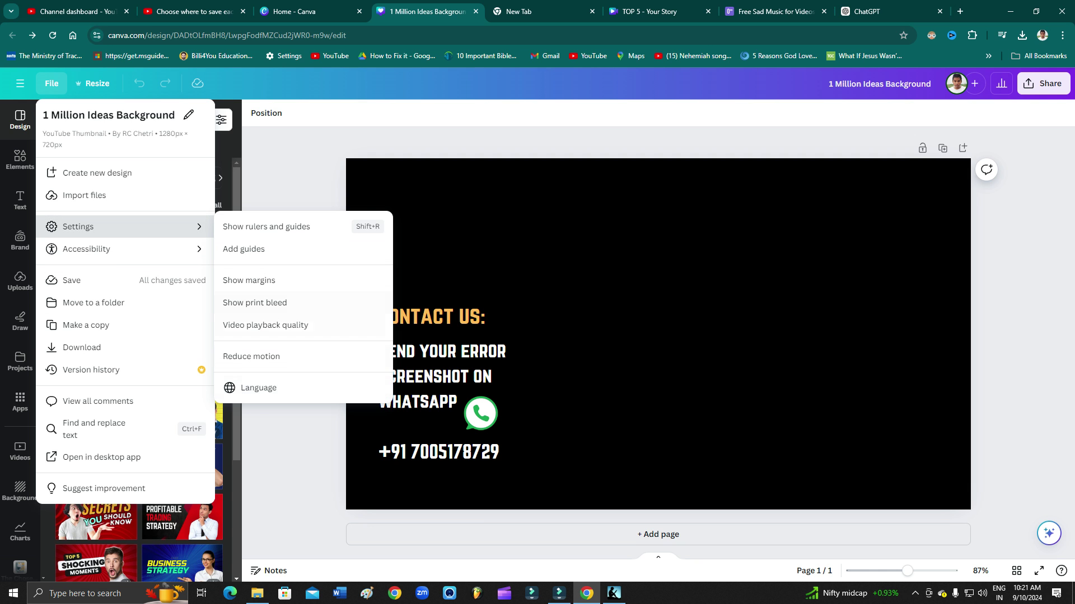
key("Escape")
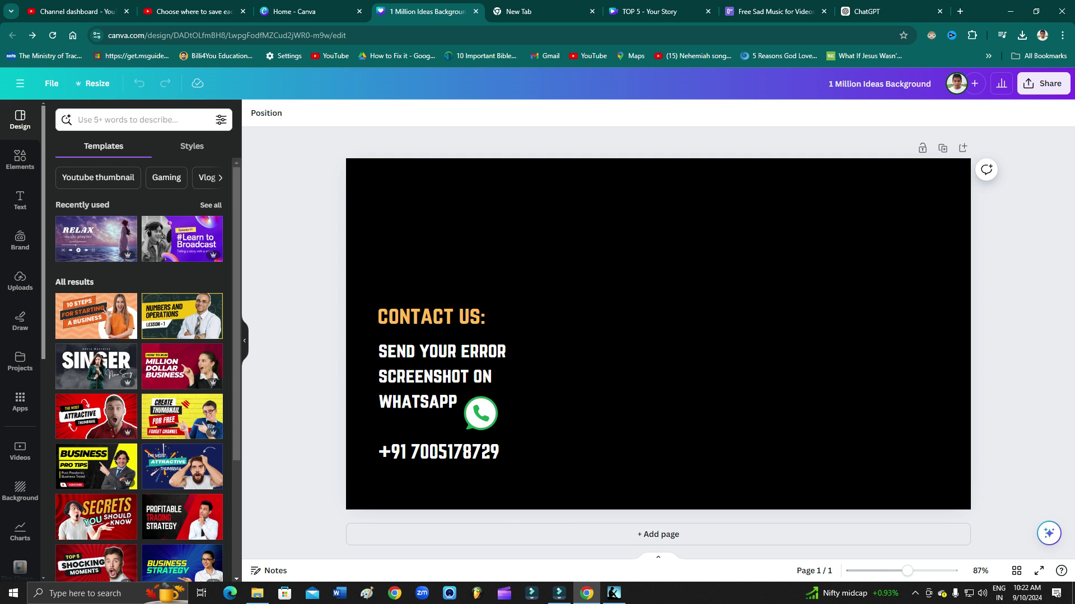
left_click(20, 83)
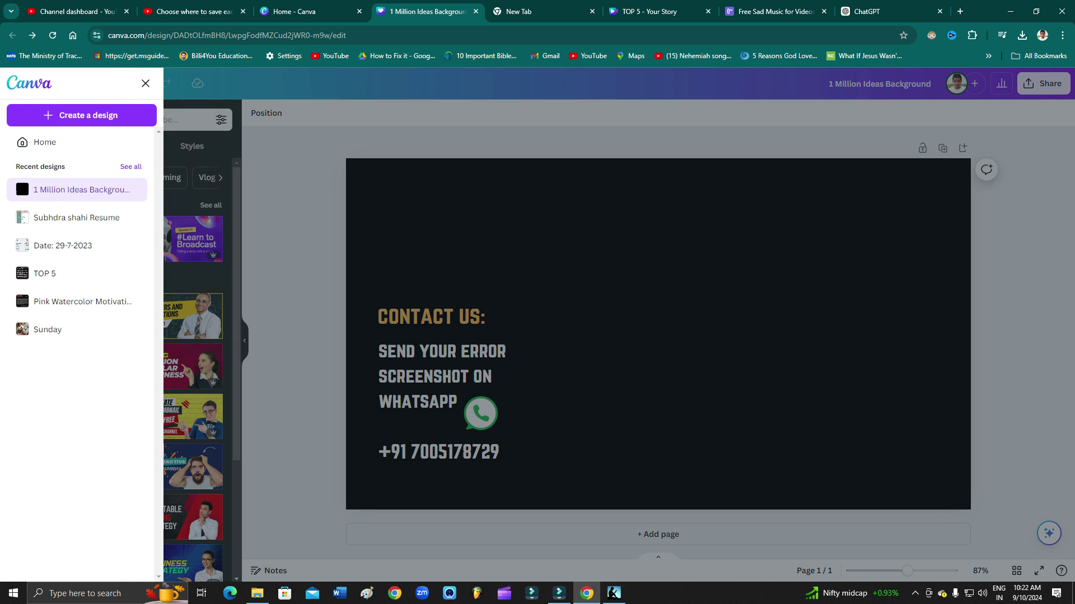
key("Escape")
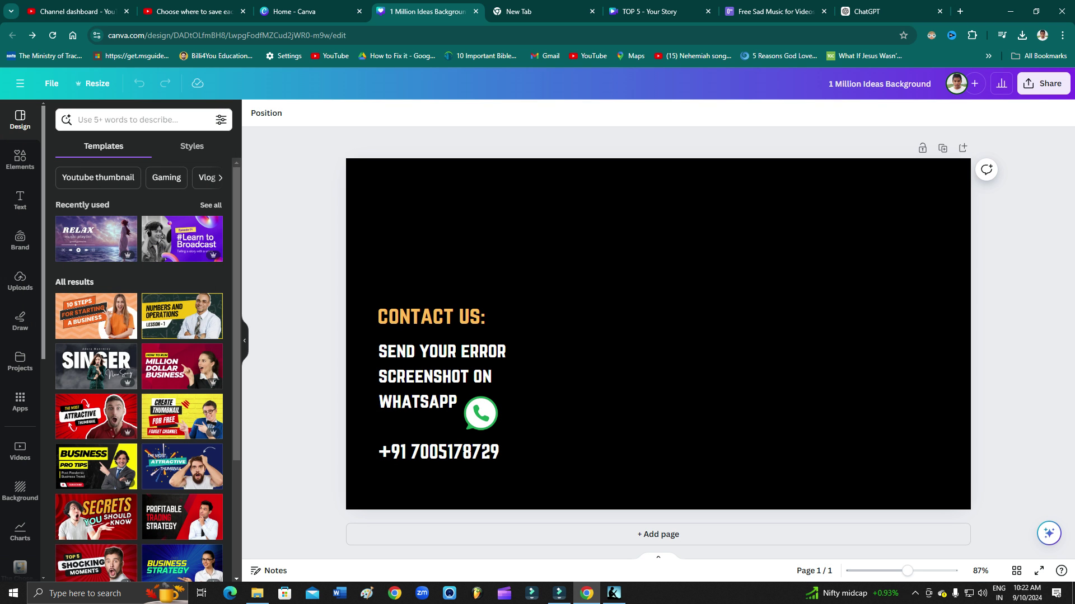
key("super+d")
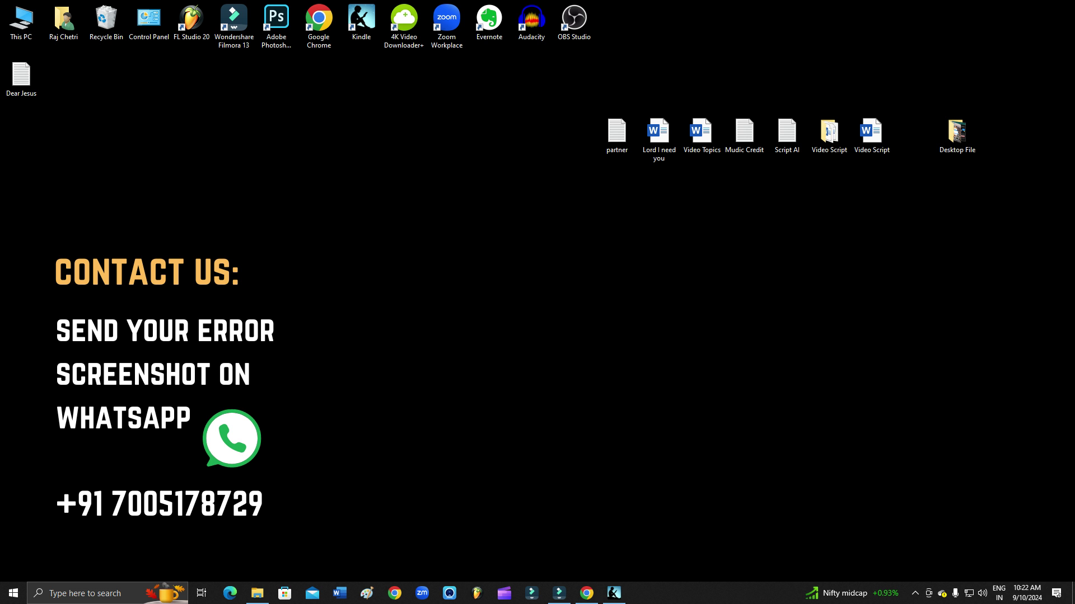
key("alt+Tab")
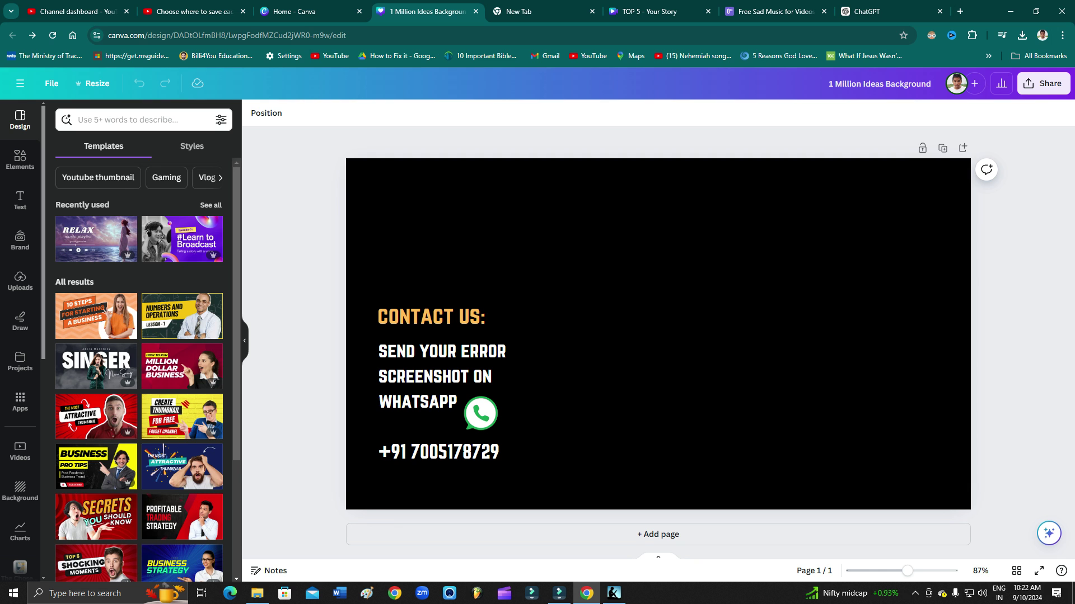
Open the Chrome settings in the empty new tab and search them for "download"
key("ctrl+Tab")
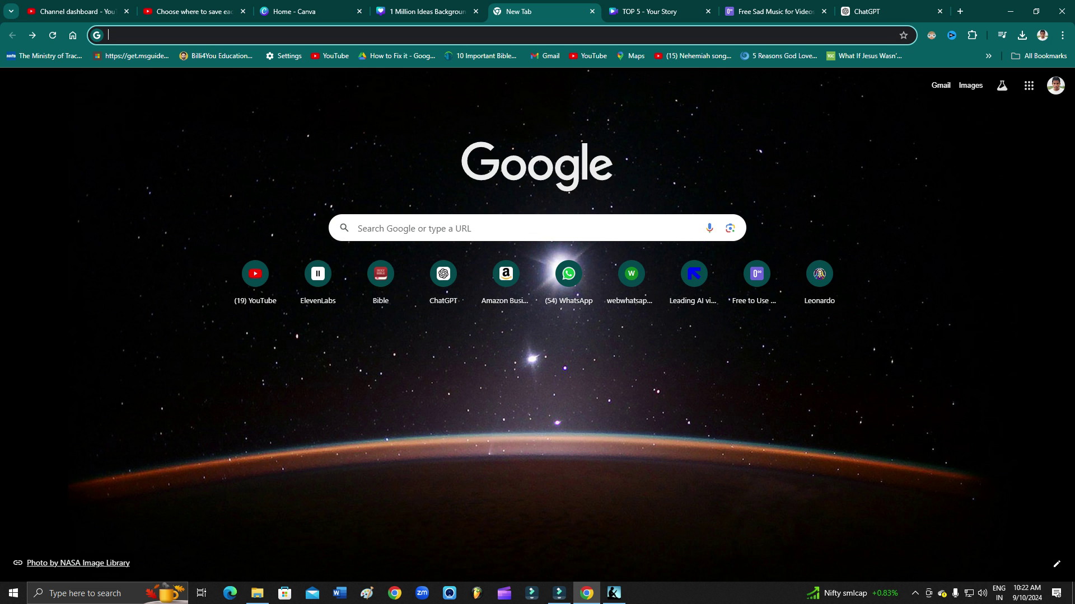
left_click(1062, 34)
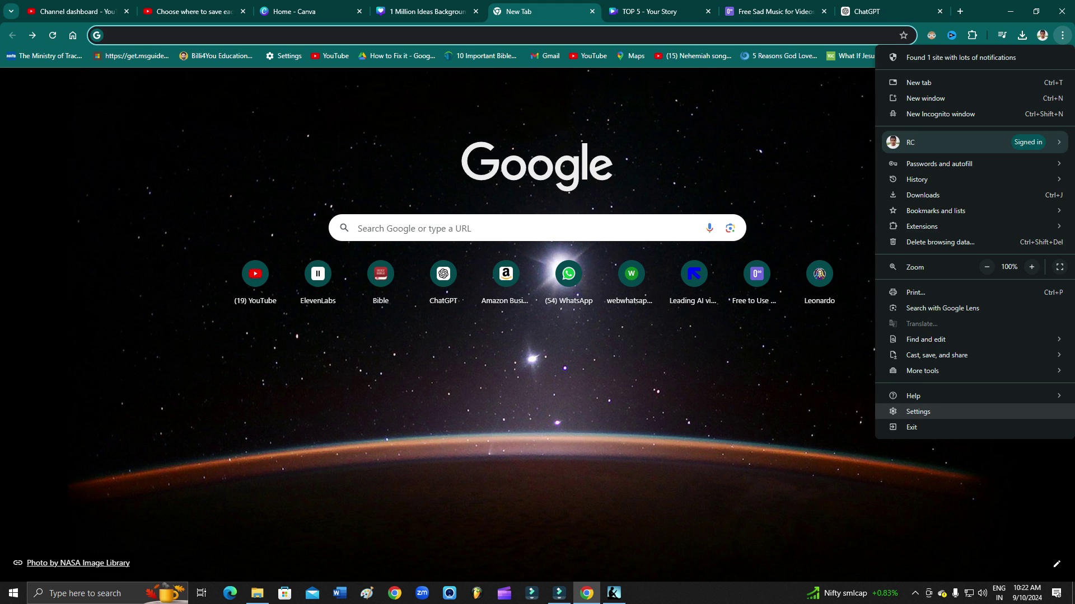
left_click(918, 412)
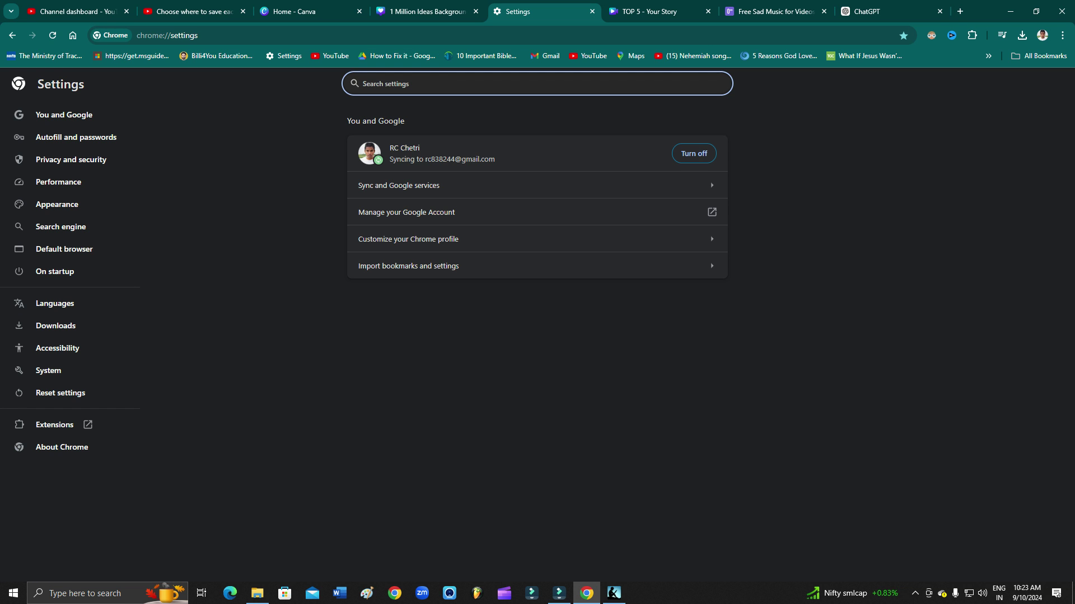
type("do")
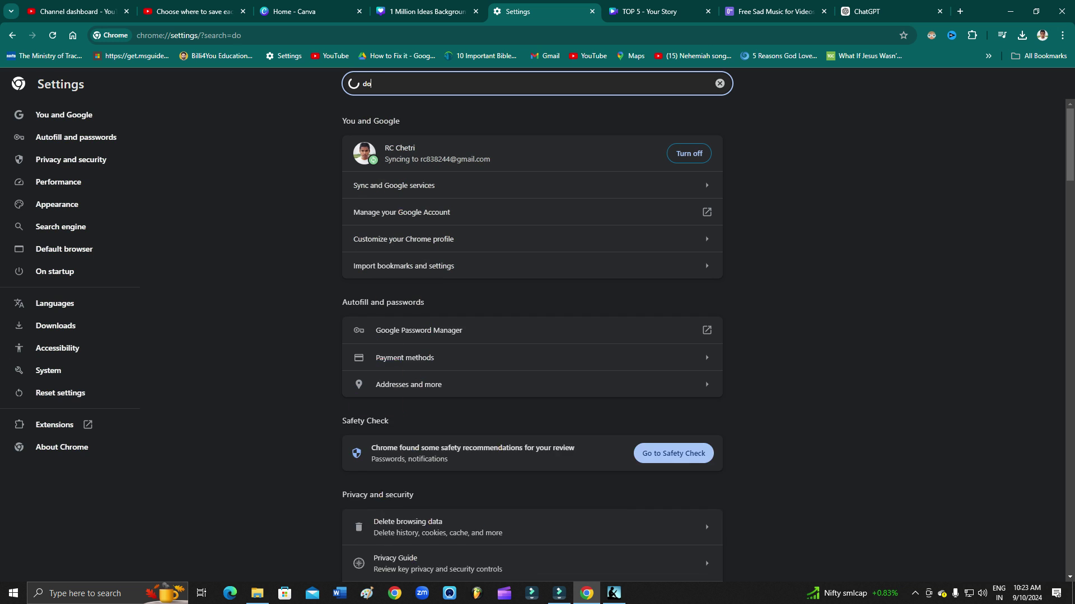
type("wnload")
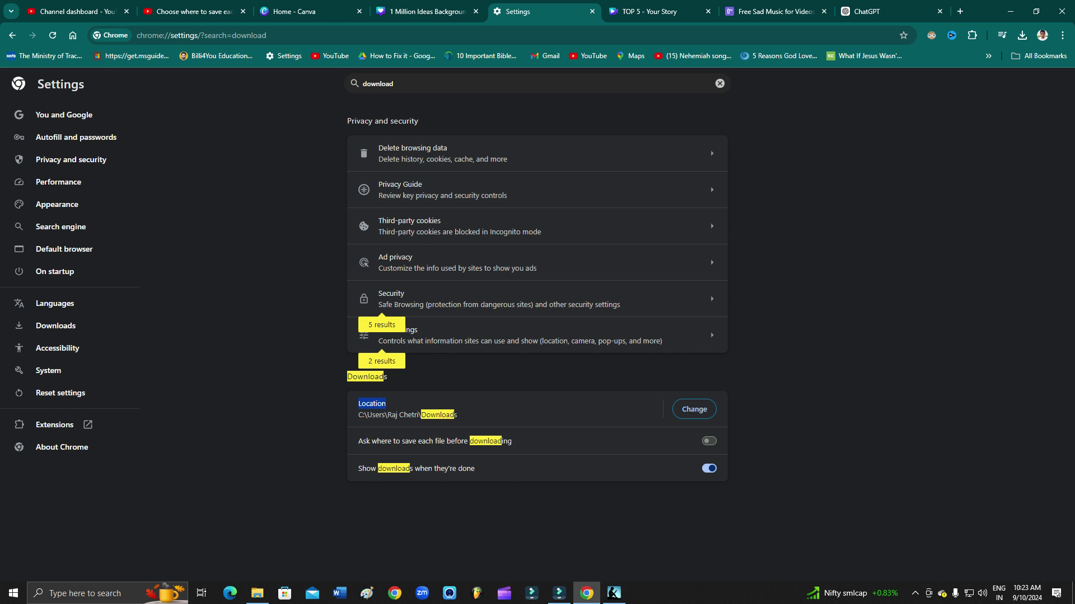
Replace the settings search term with "location" to look for the download location option
key("ctrl+a")
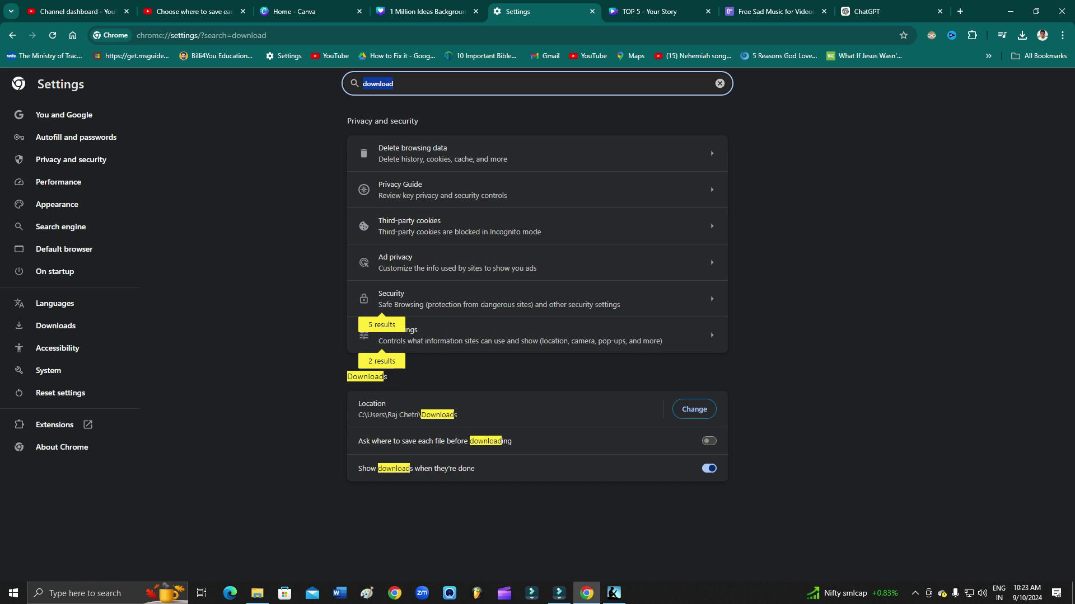
key("BackSpace")
type("loc")
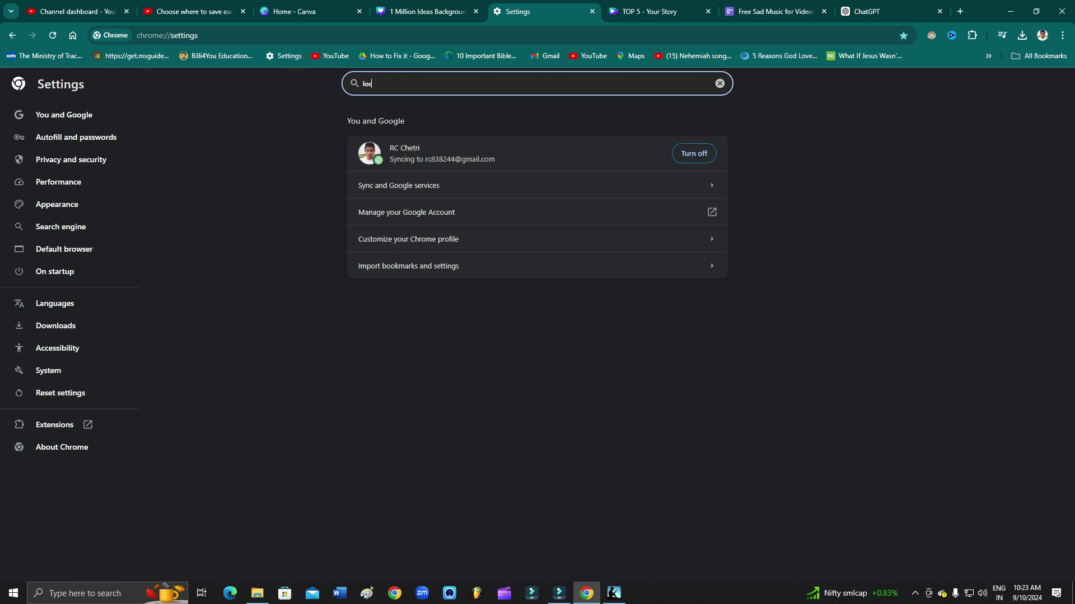
type("ation")
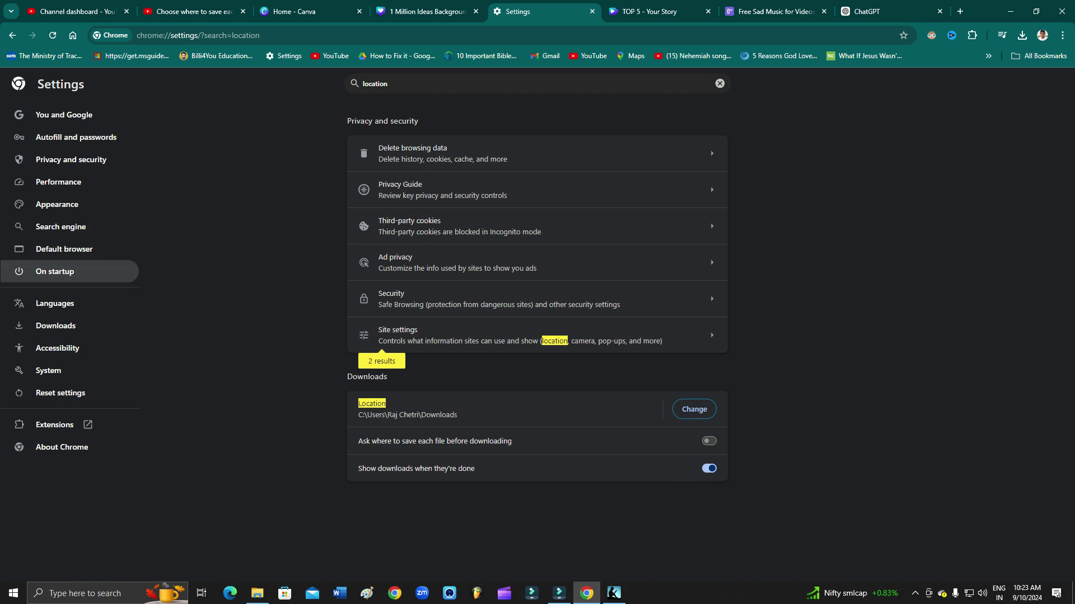
Begin changing the download location in the Downloads settings and create a new folder inside the Downloads folder
left_click(56, 325)
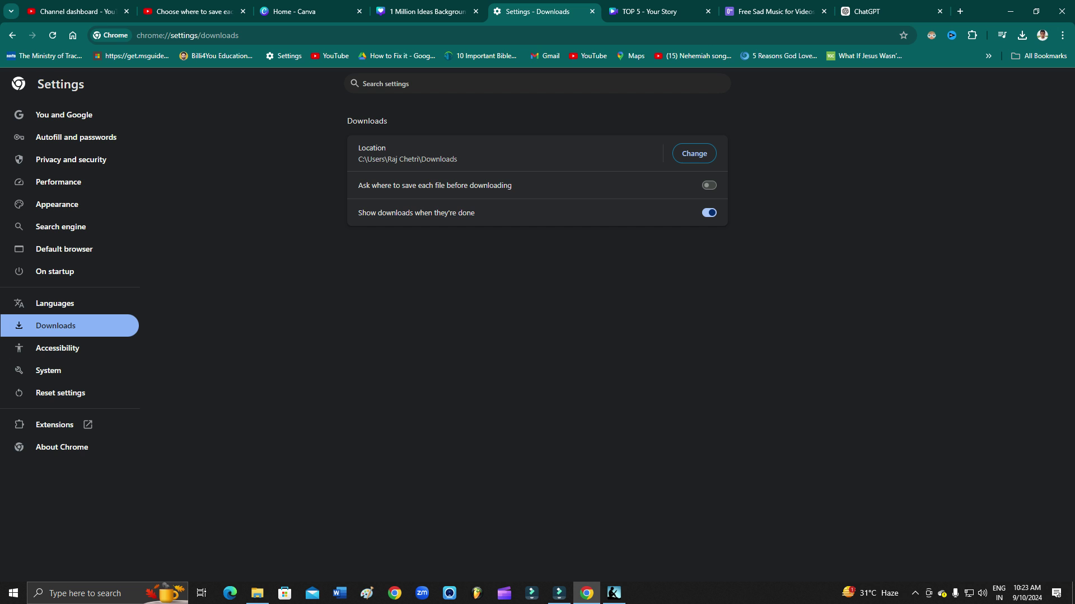
mouse_move(358, 160)
left_mouse_down()
mouse_move(430, 159)
mouse_move(359, 159)
left_mouse_up()
left_click(694, 154)
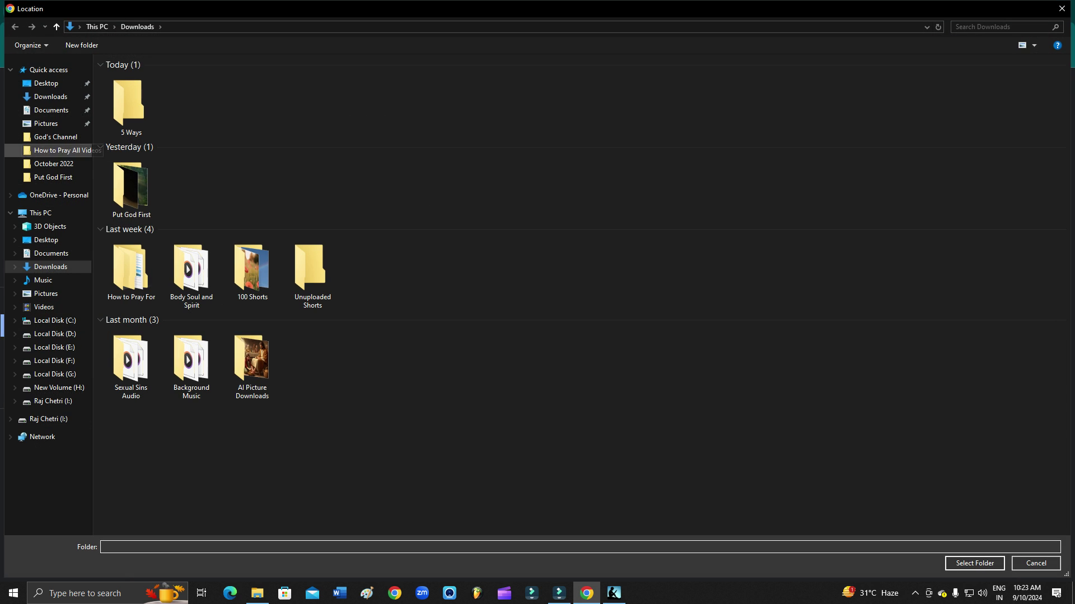
left_click(50, 97)
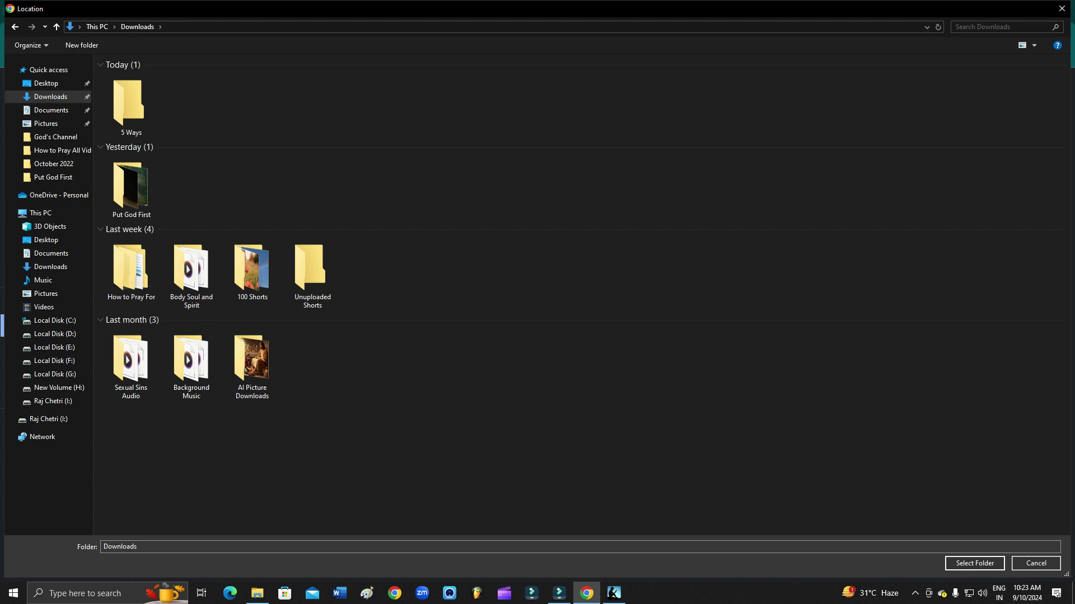
key("ctrl+shift+n")
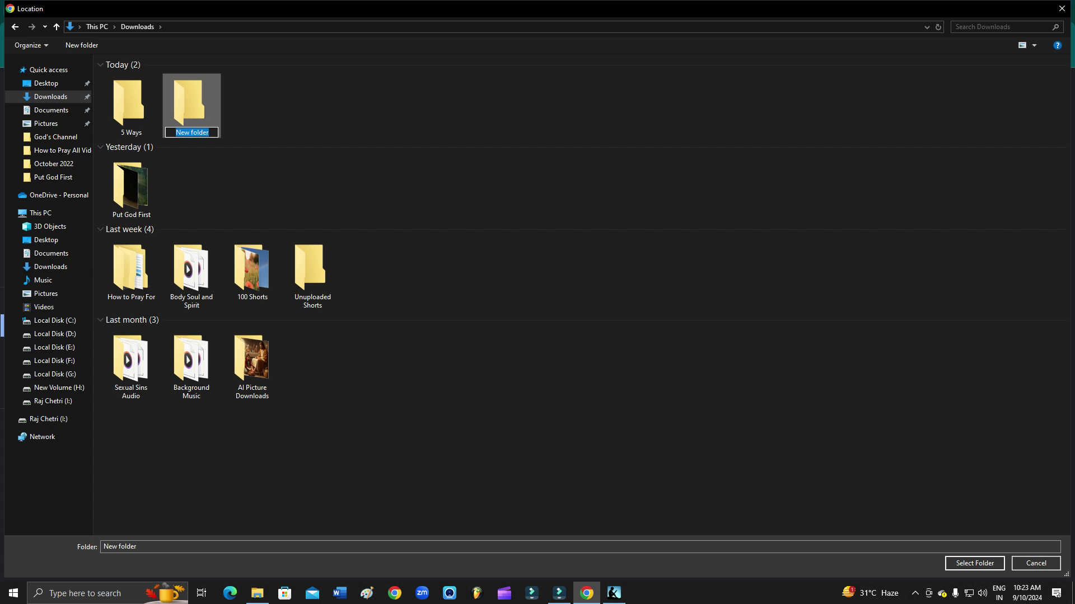
Rename the new folder in Downloads to "Canva Download" and select it as the browser's download location
left_click(55, 136)
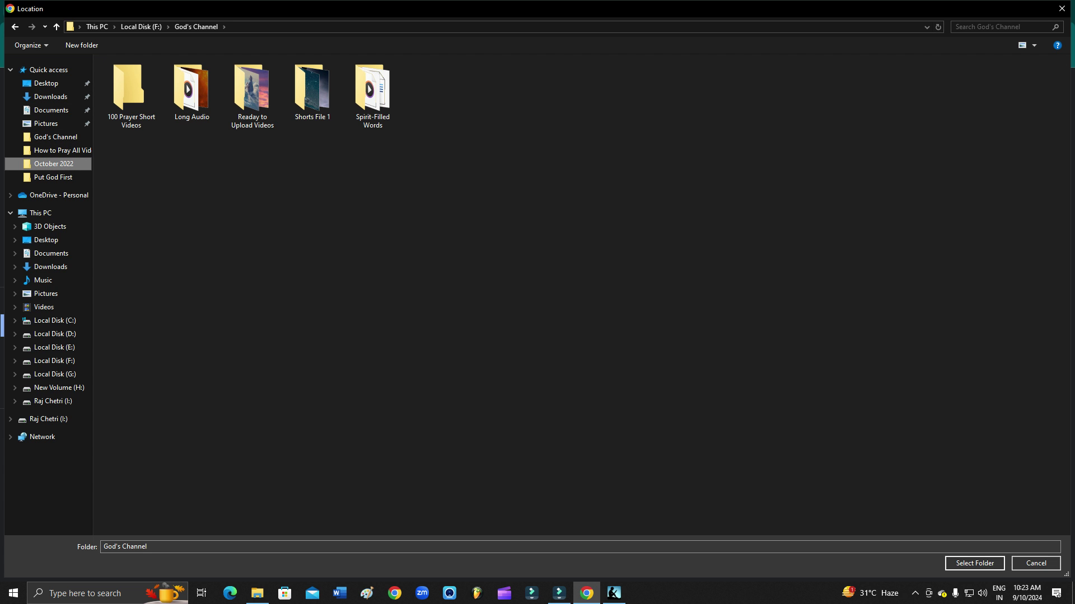
left_click(51, 96)
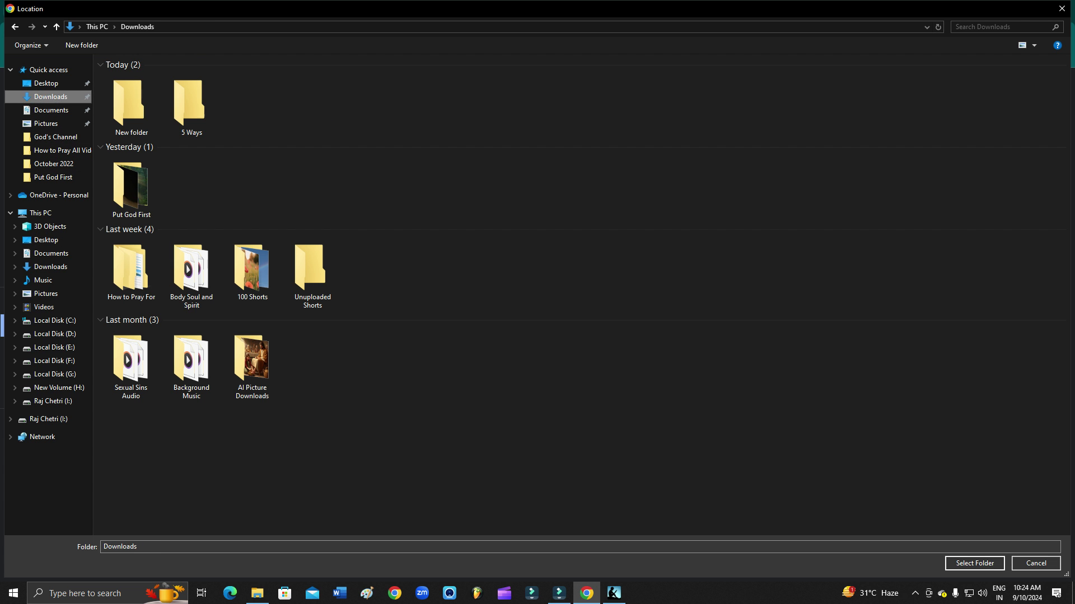
left_click(131, 103)
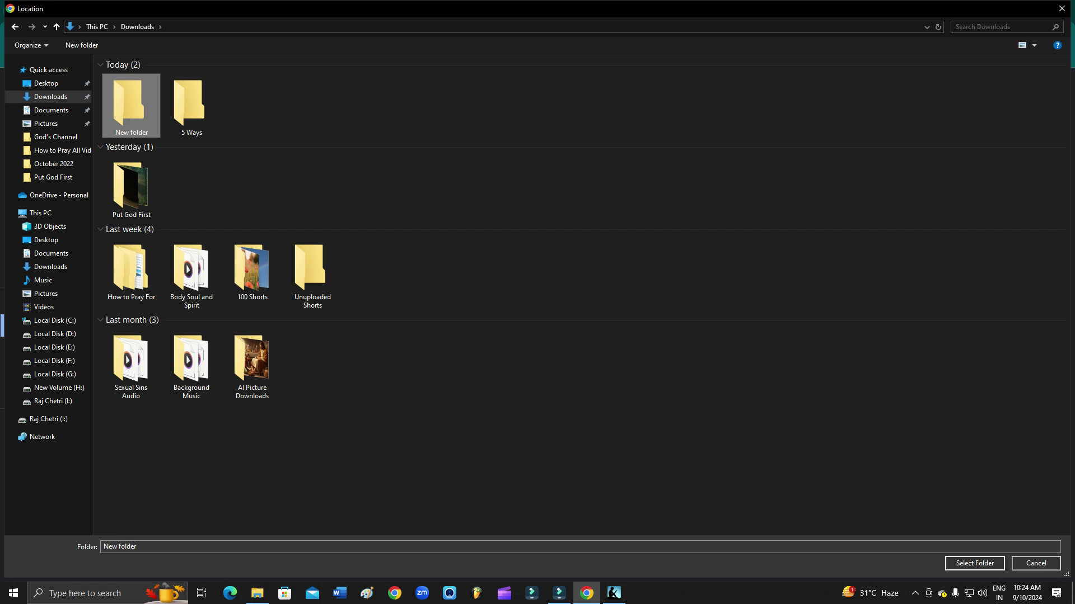
key("F2")
type("Canva Download")
key("Return")
key("Return")
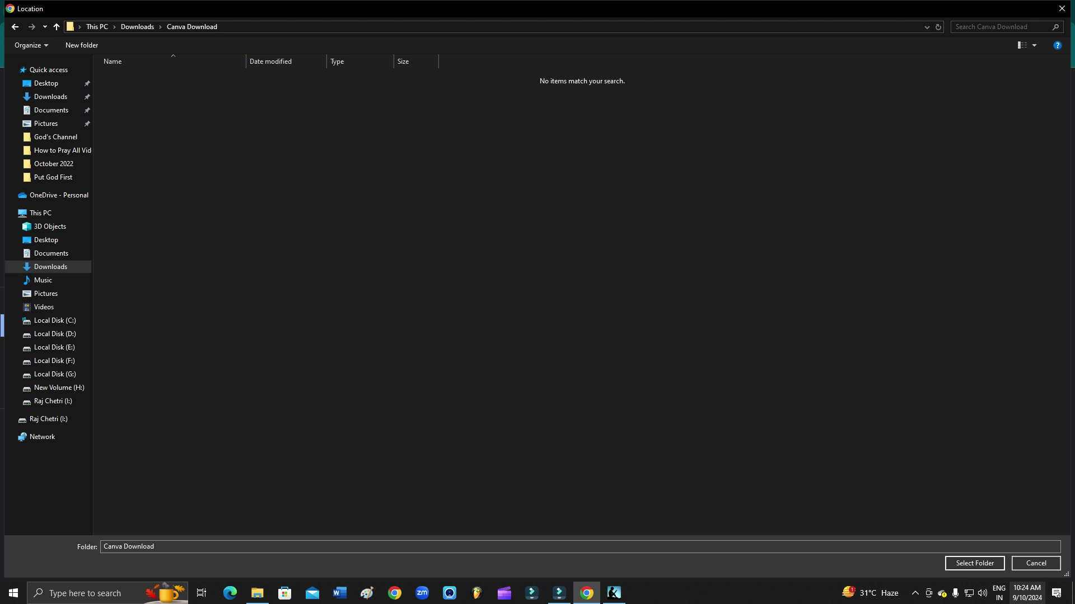
left_click(975, 564)
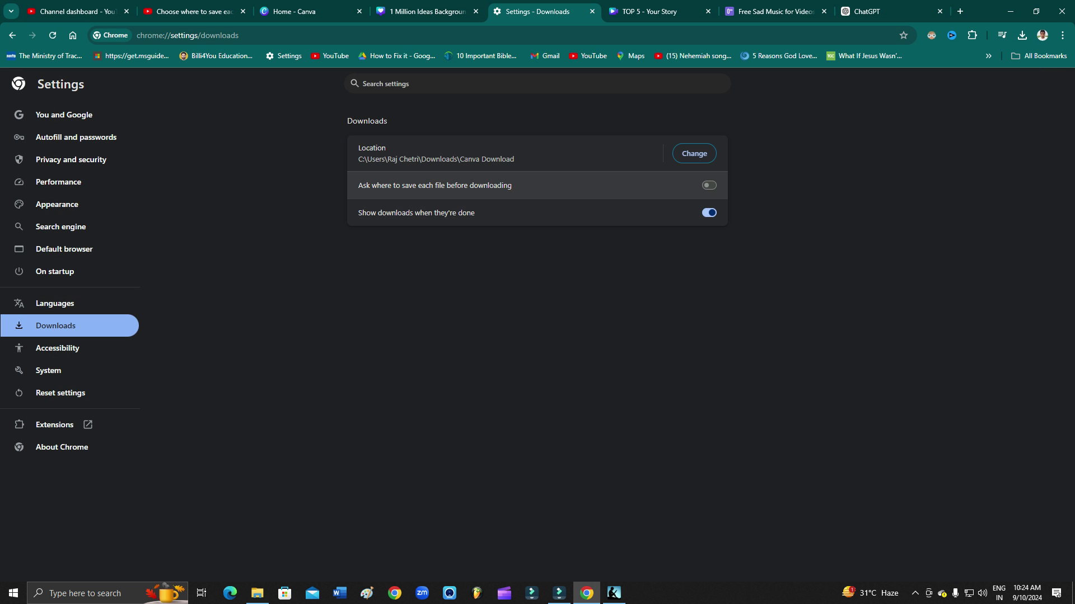
Return to the 1 Million Ideas Background design in Canva and download it as a PNG
key("ctrl+shift+Tab")
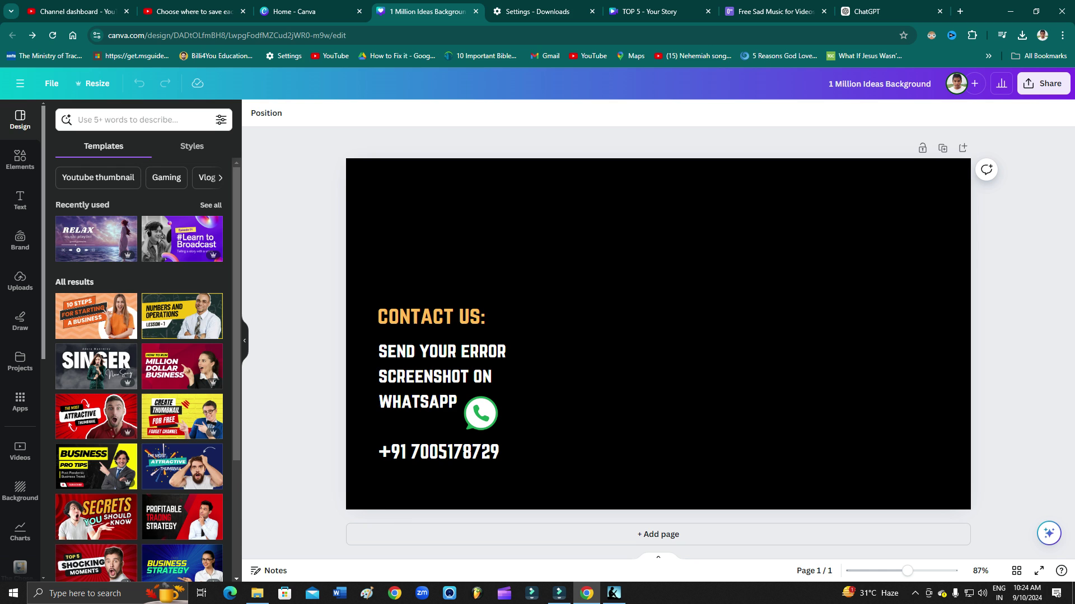
left_click(1044, 83)
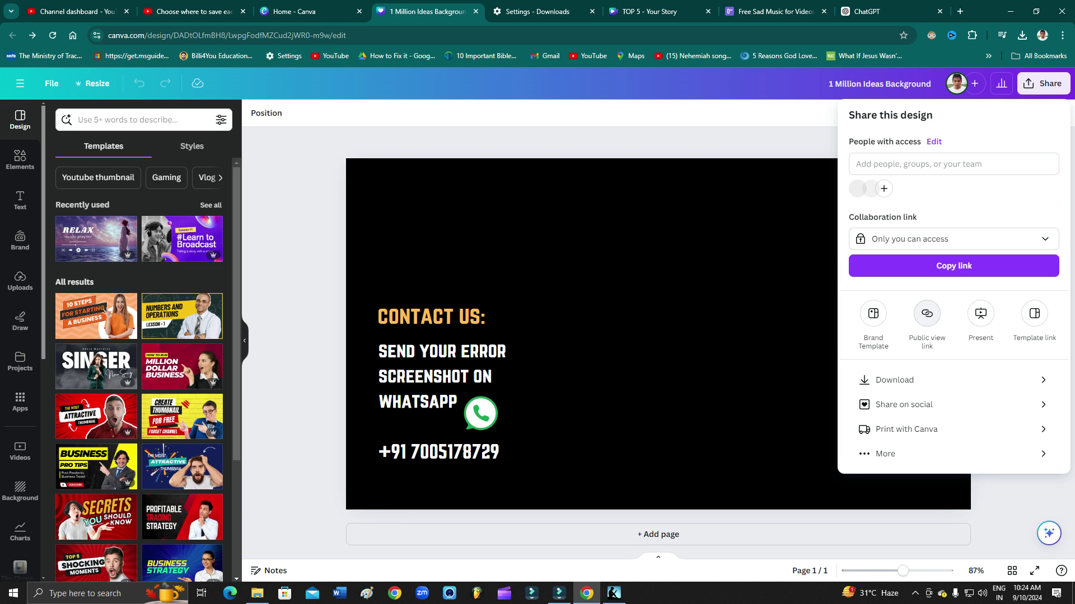
left_click(896, 380)
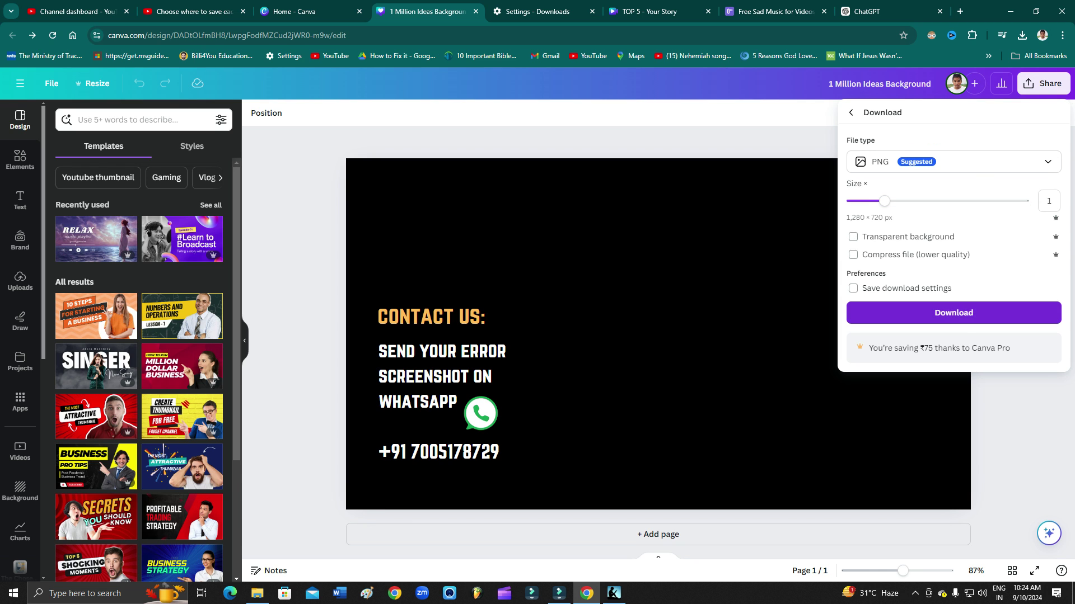
left_click(953, 312)
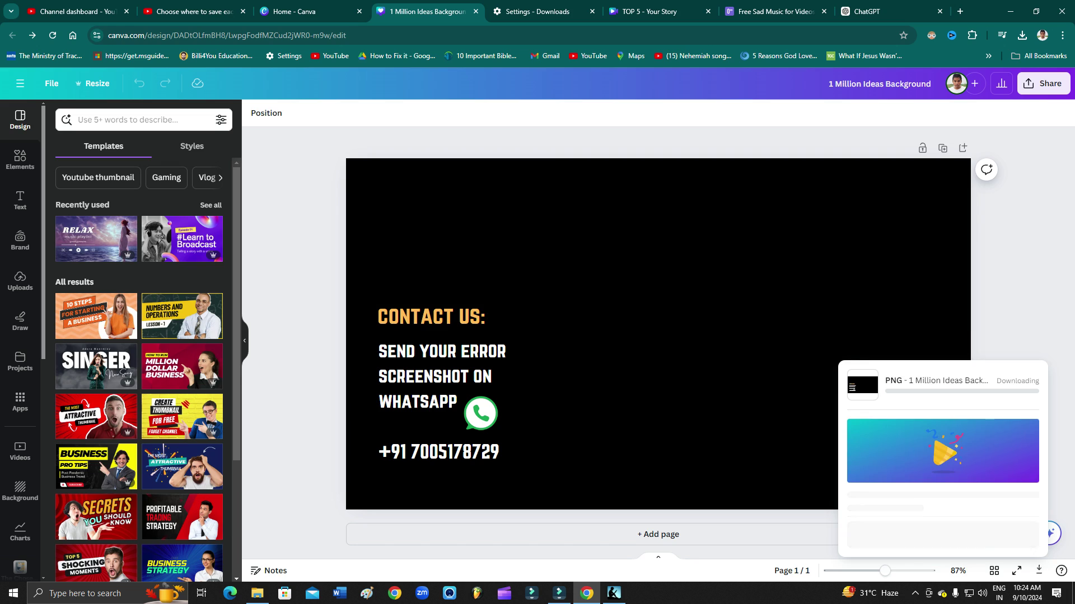
Switch to File Explorer, open the Canva Download folder, and view and close the downloaded 1 Million Ideas Background image
left_click(257, 593)
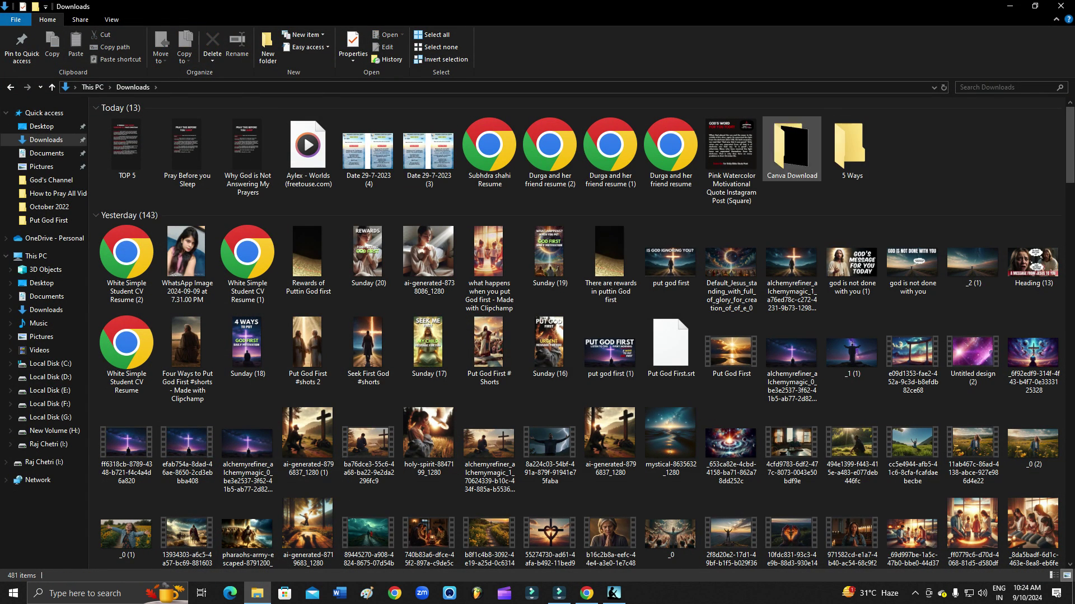
double_click(791, 147)
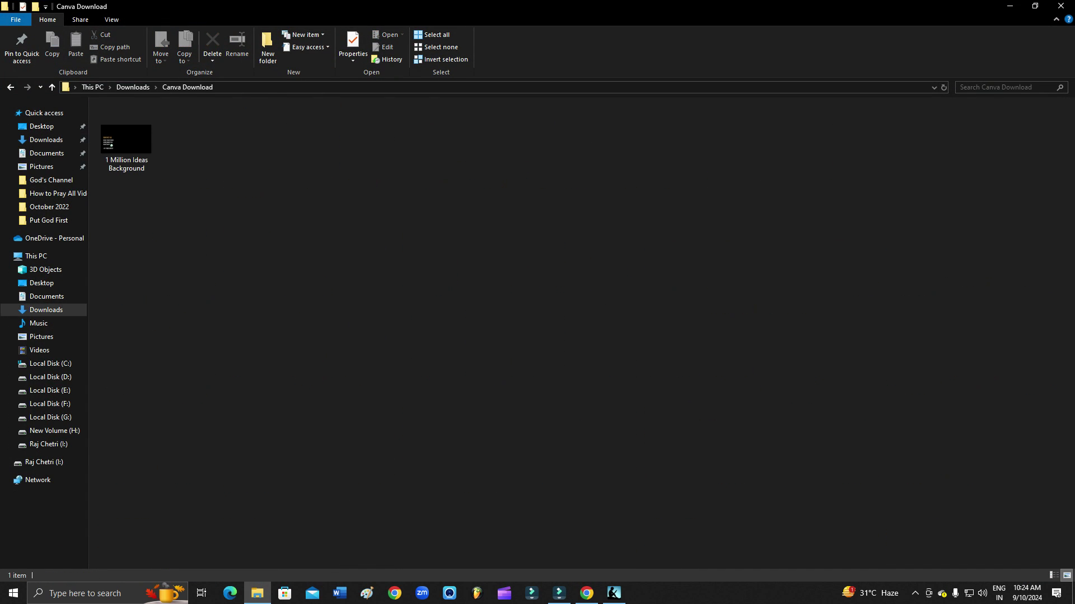
double_click(127, 147)
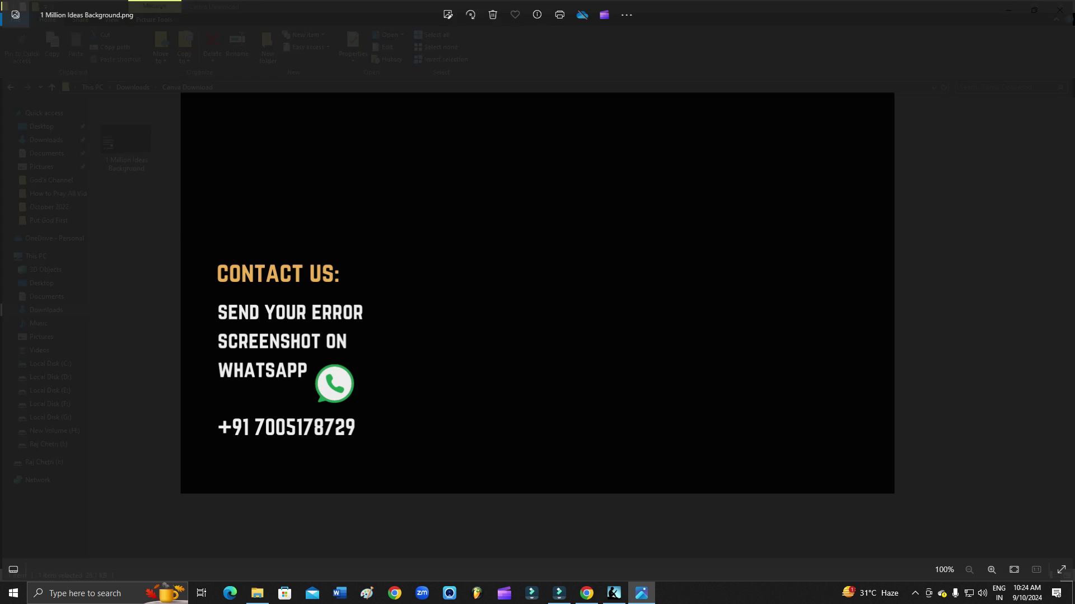
left_click(1061, 9)
left_click(358, 235)
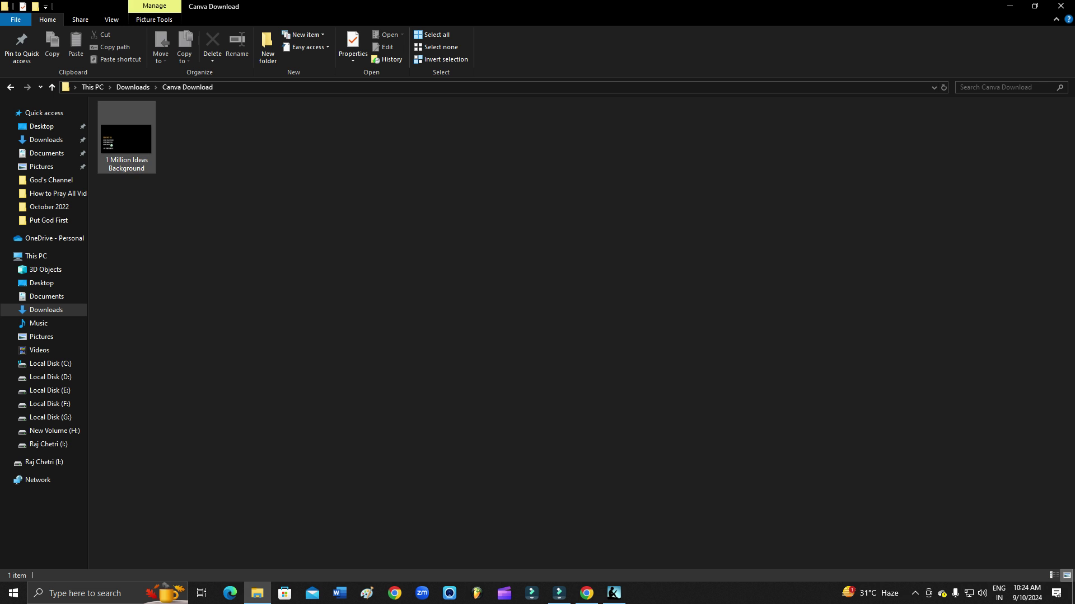
left_click(147, 163)
left_click(280, 224)
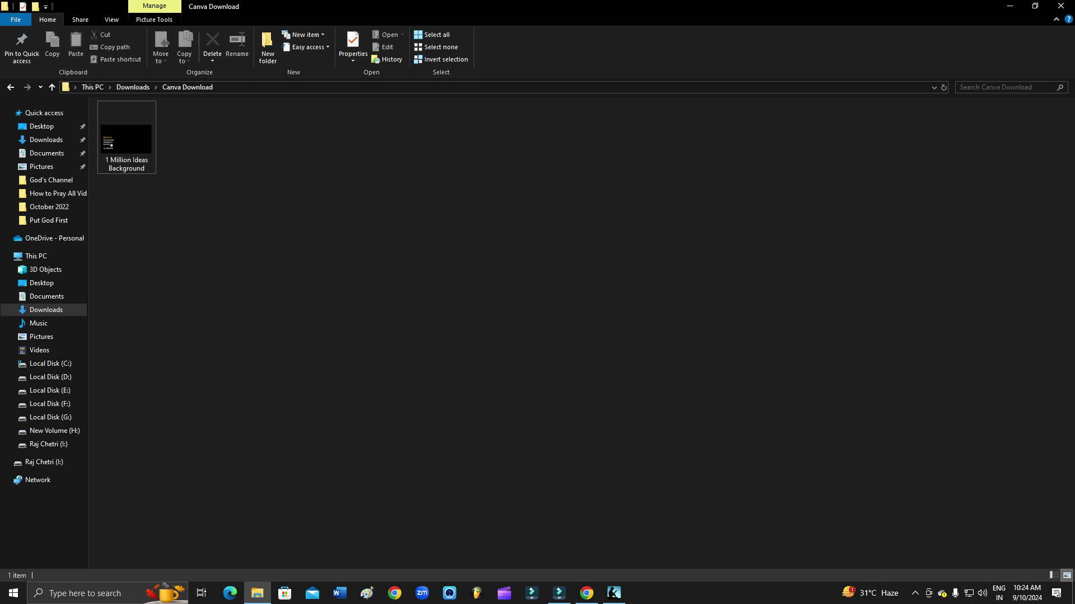
Reopen the downloaded image to examine it up close, close it, and switch back to the Canva design in Chrome
double_click(127, 140)
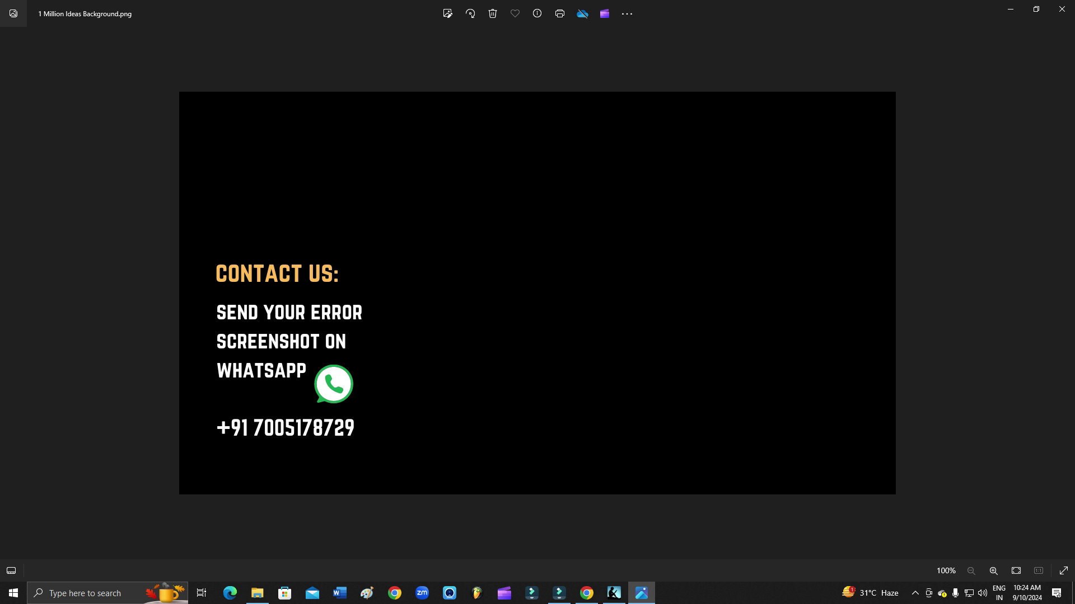
scroll(473, 389, "up", 3)
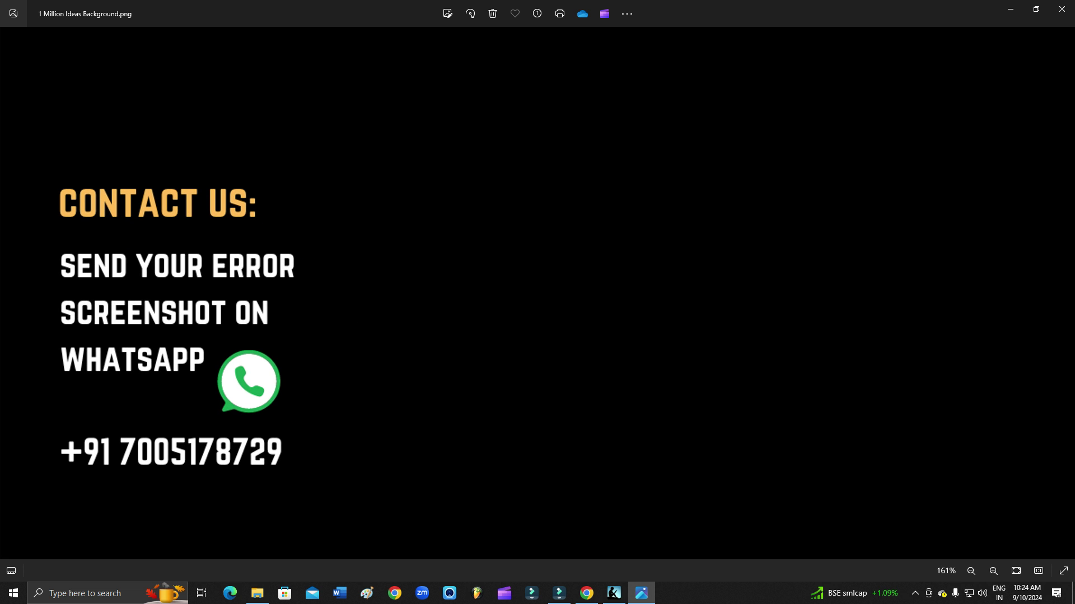
left_click(1062, 9)
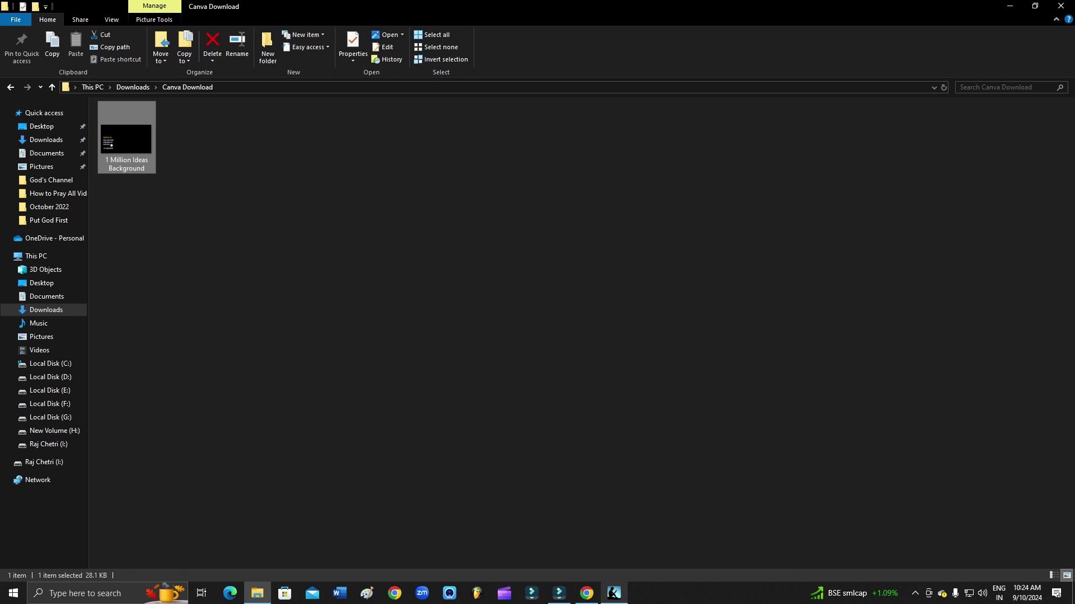
left_click(587, 593)
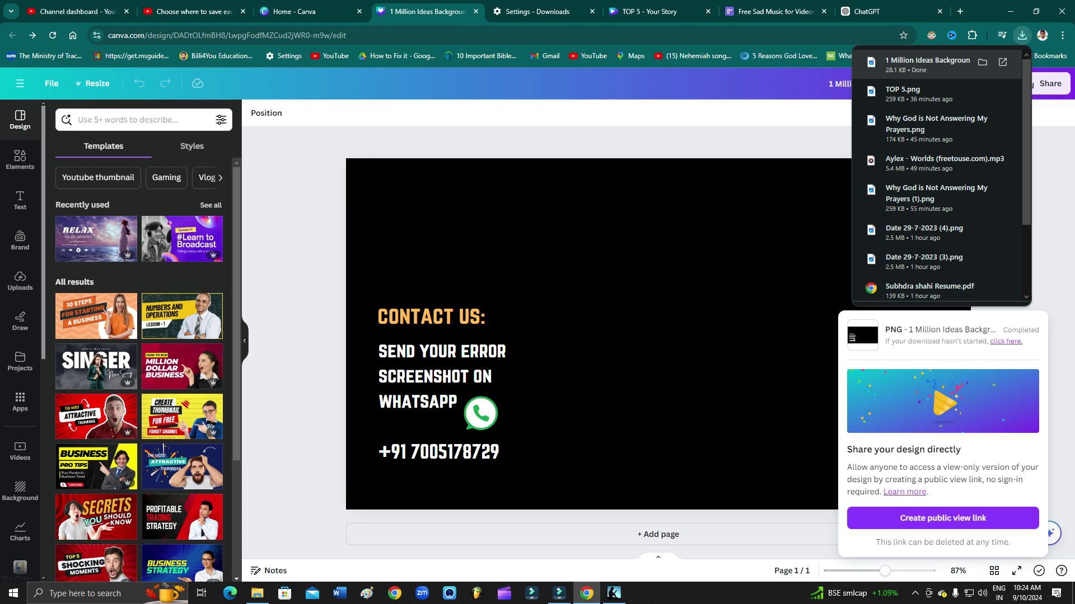